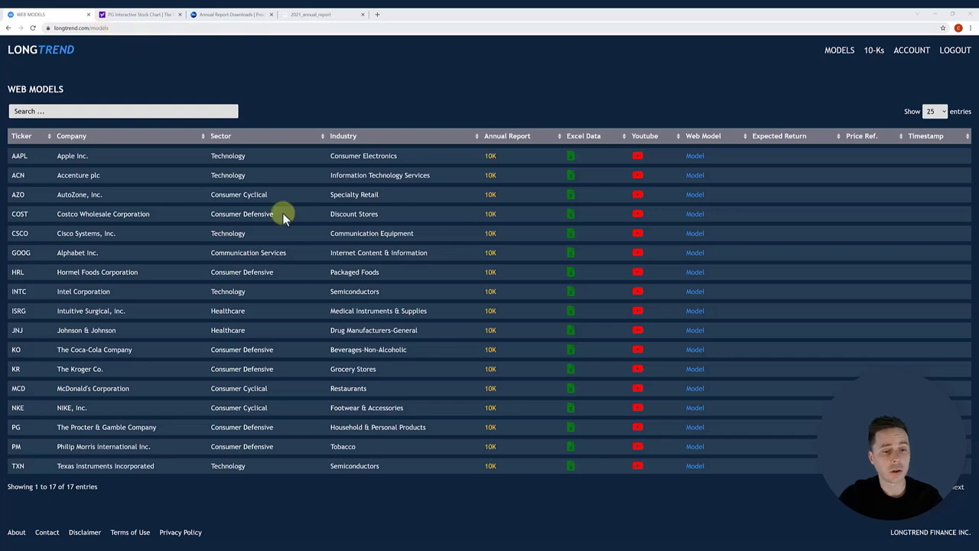
- Filter the Web Models list by 'pg' to show only The Procter & Gamble Company
click(111, 111)
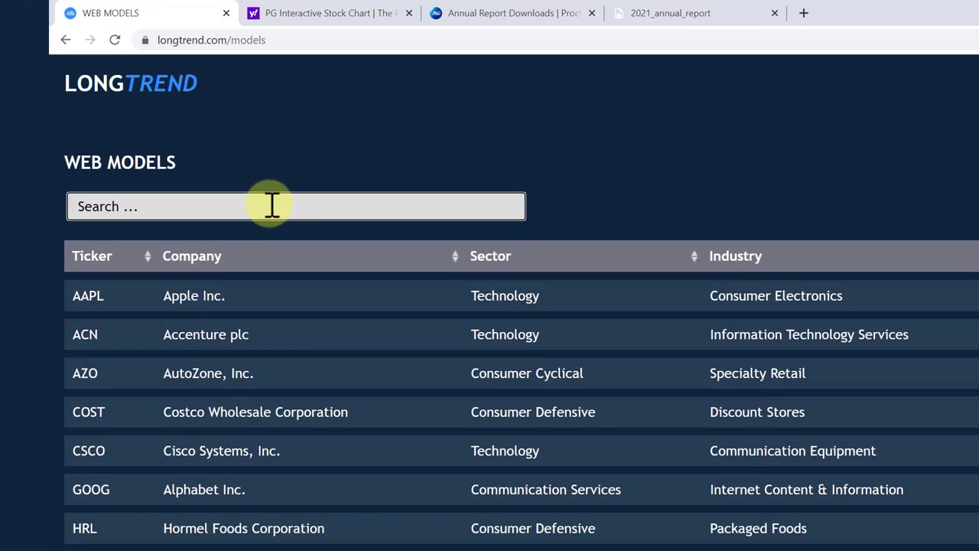
text(pg)
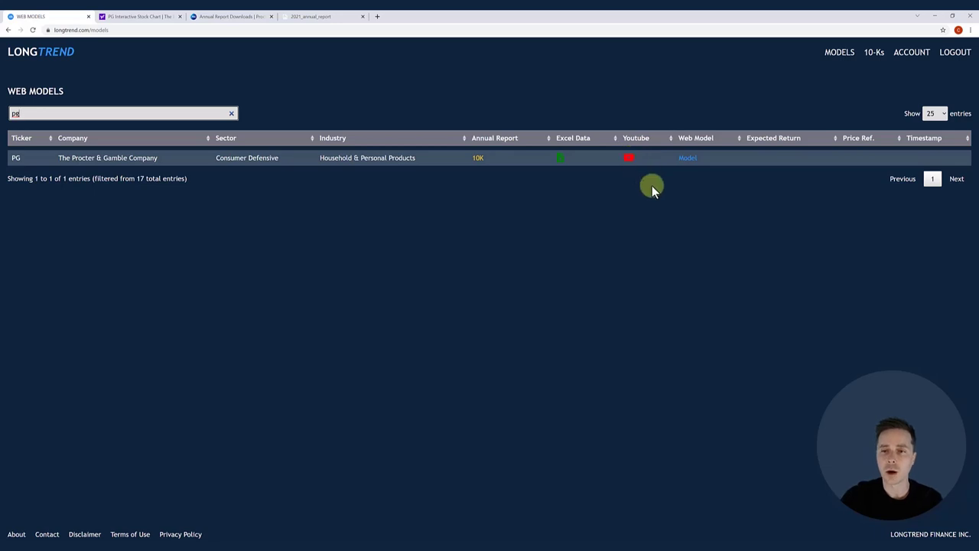
click(689, 161)
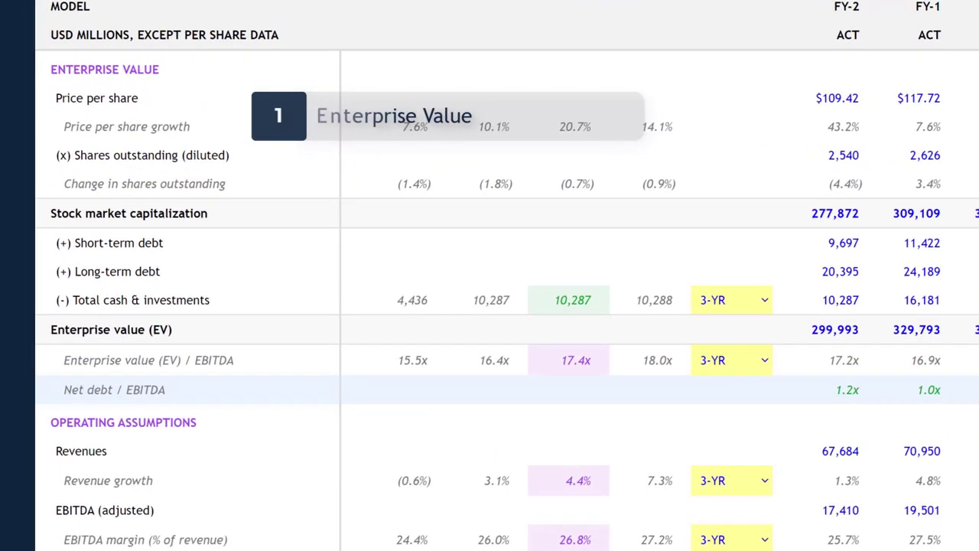
scroll(570, 263, down, 5)
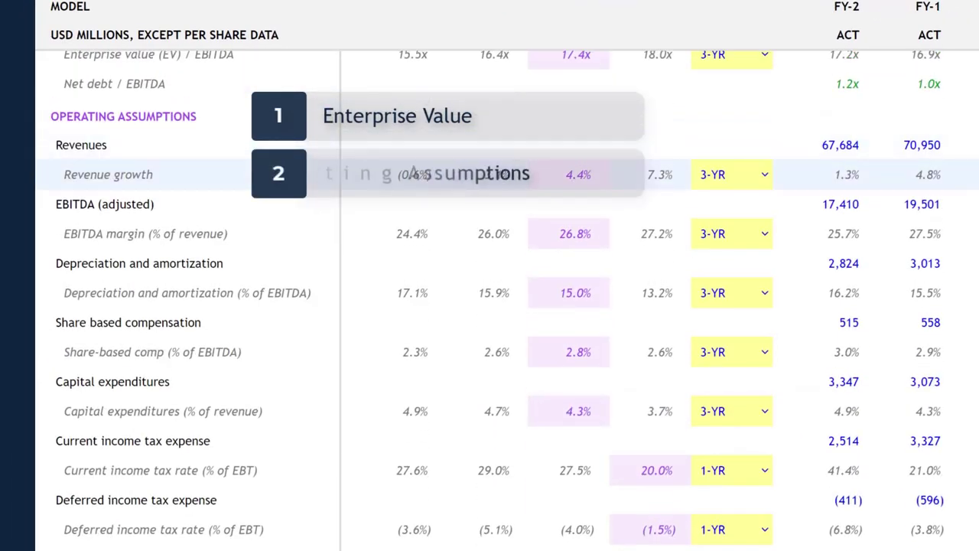
scroll(489, 306, down, 5)
scroll(489, 300, down, 3)
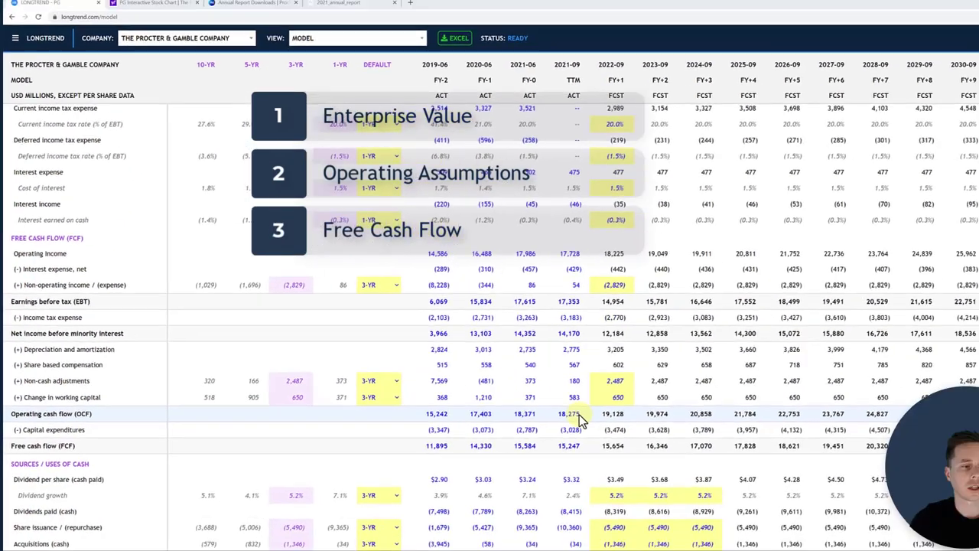
scroll(525, 406, down, 2)
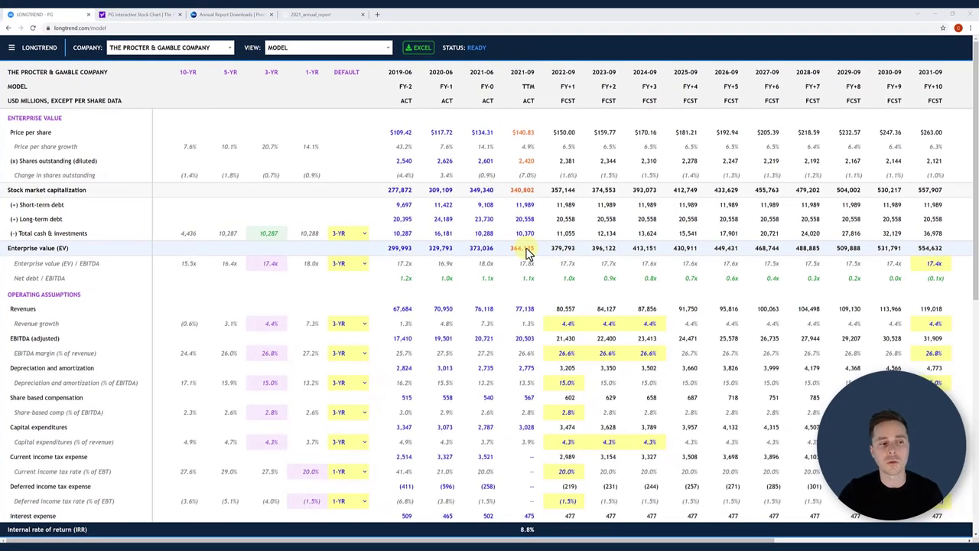
- Enter 17.4x as the 2031-09 exit EV/EBITDA multiple, keeping enterprise value at 554,632 and margin at 26.8%
scroll(526, 253, down, 1)
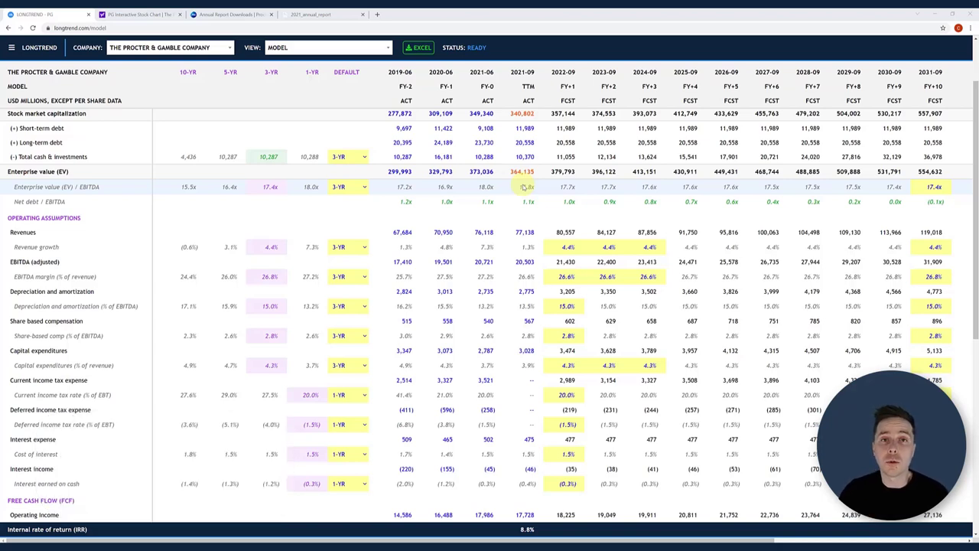
scroll(523, 186, up, 1)
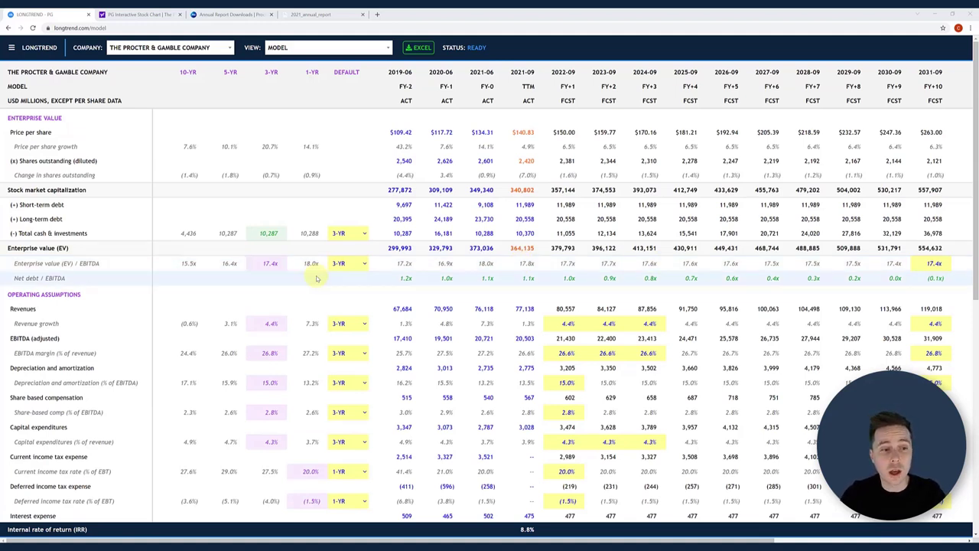
click(272, 263)
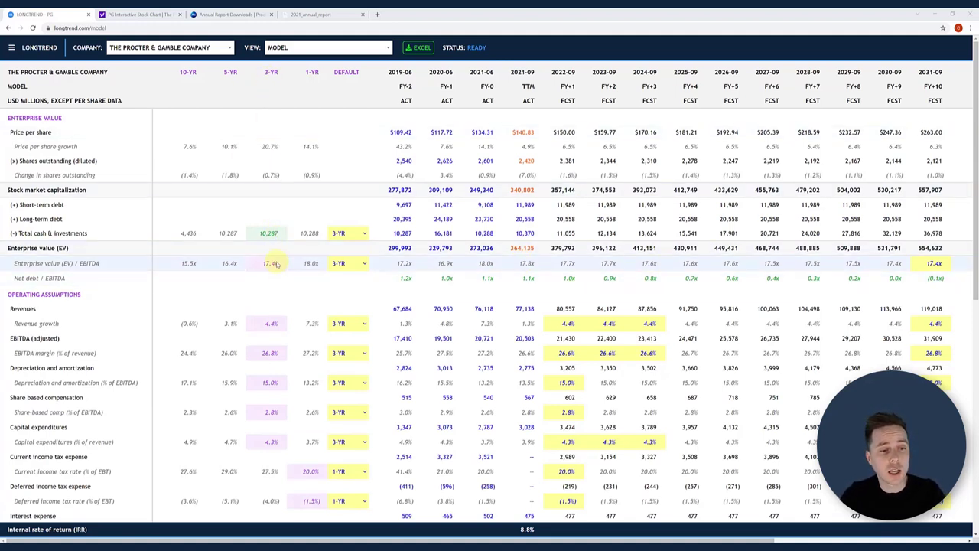
click(936, 264)
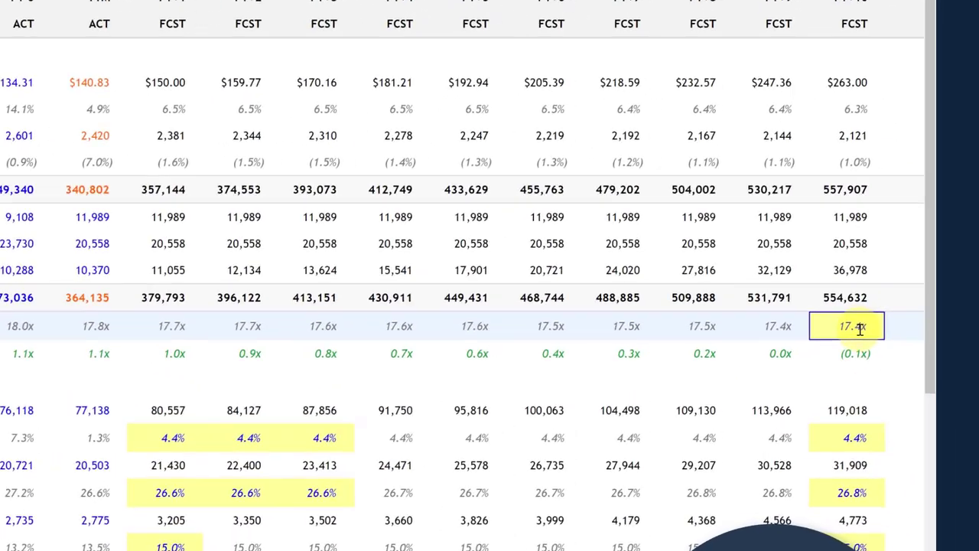
text(17.4)
key(Return)
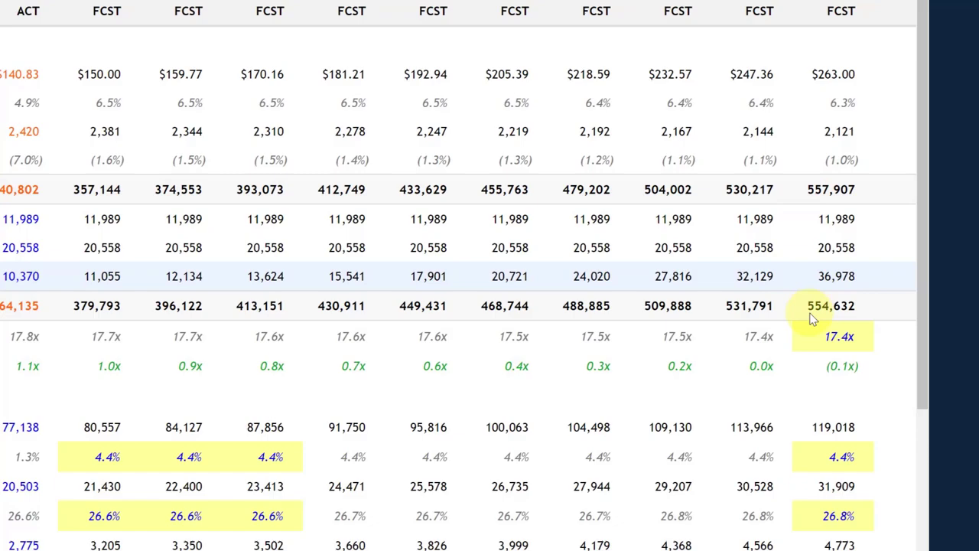
click(813, 313)
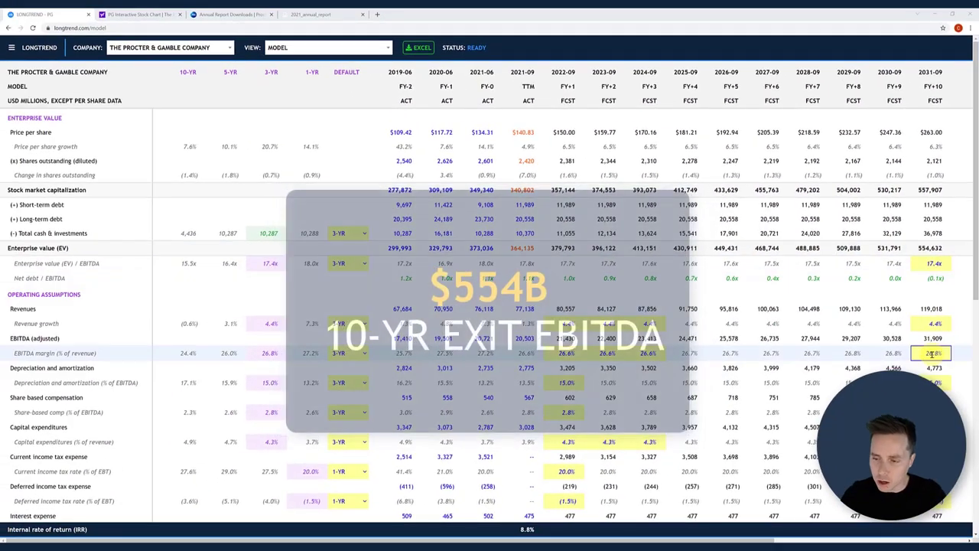
click(839, 505)
click(932, 323)
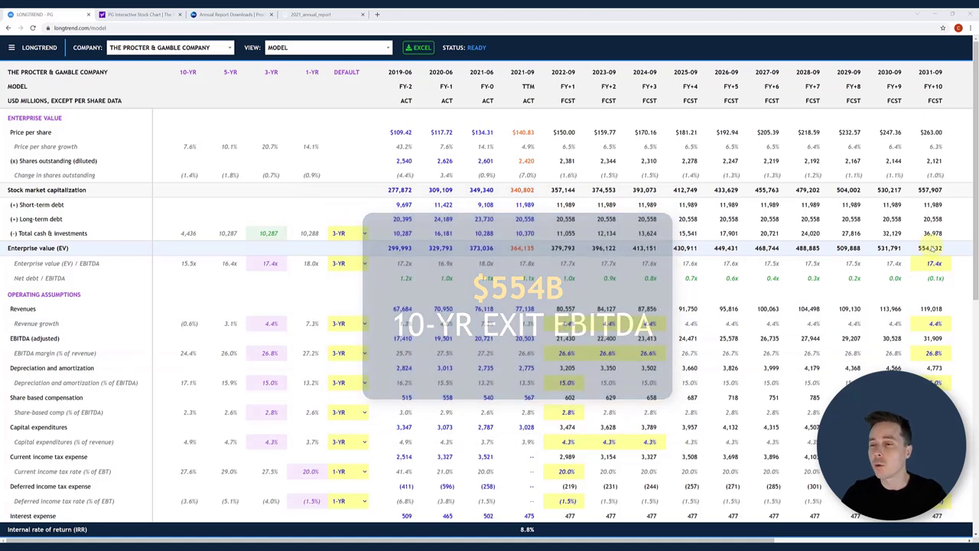
scroll(554, 180, down, 3)
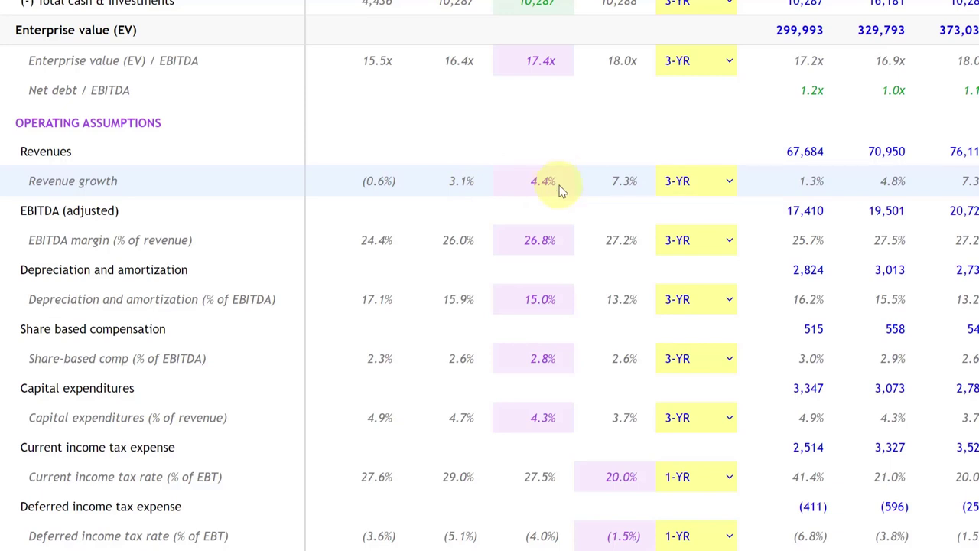
click(726, 187)
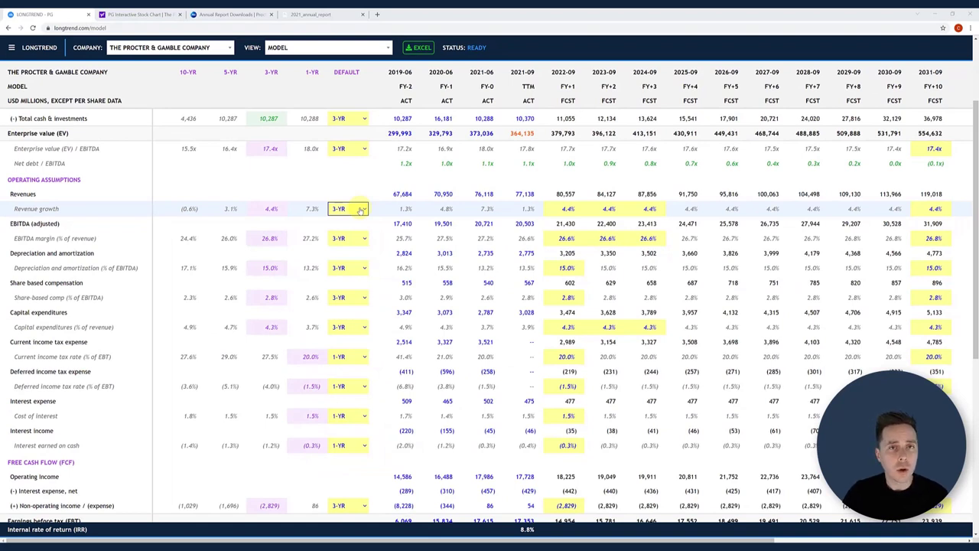
click(360, 210)
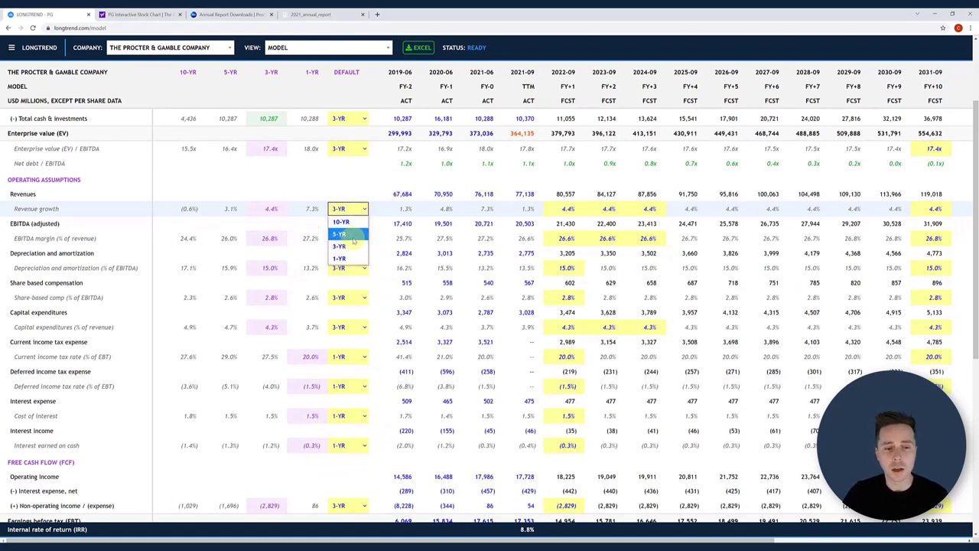
click(354, 235)
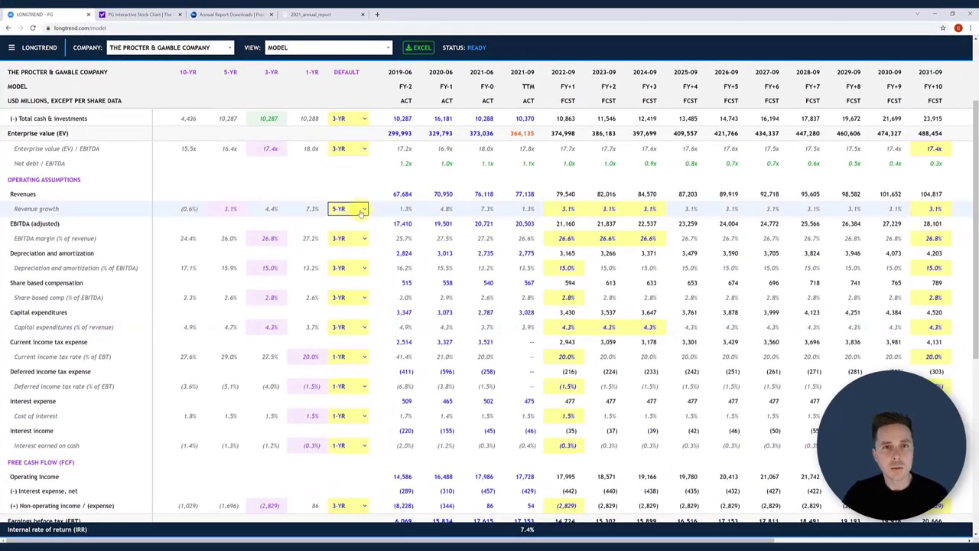
click(541, 44)
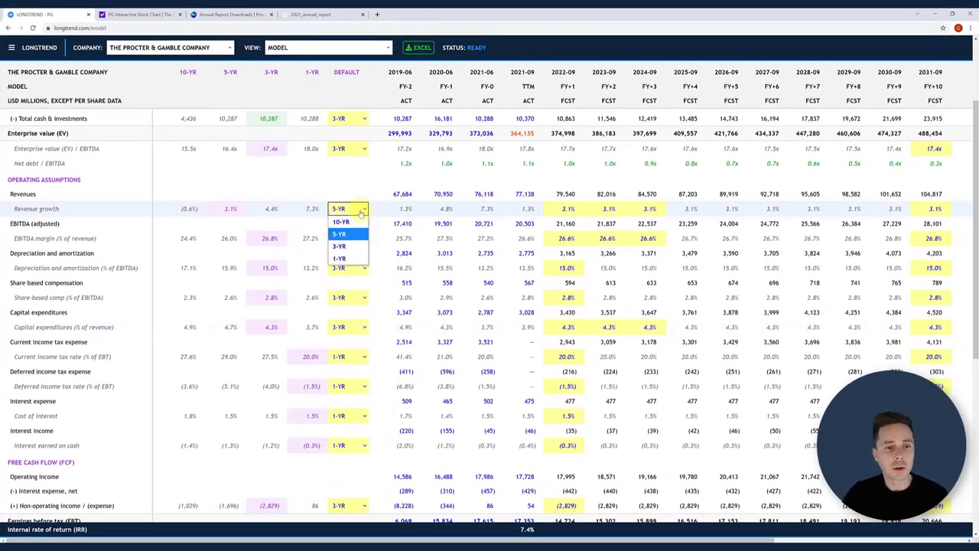
click(339, 245)
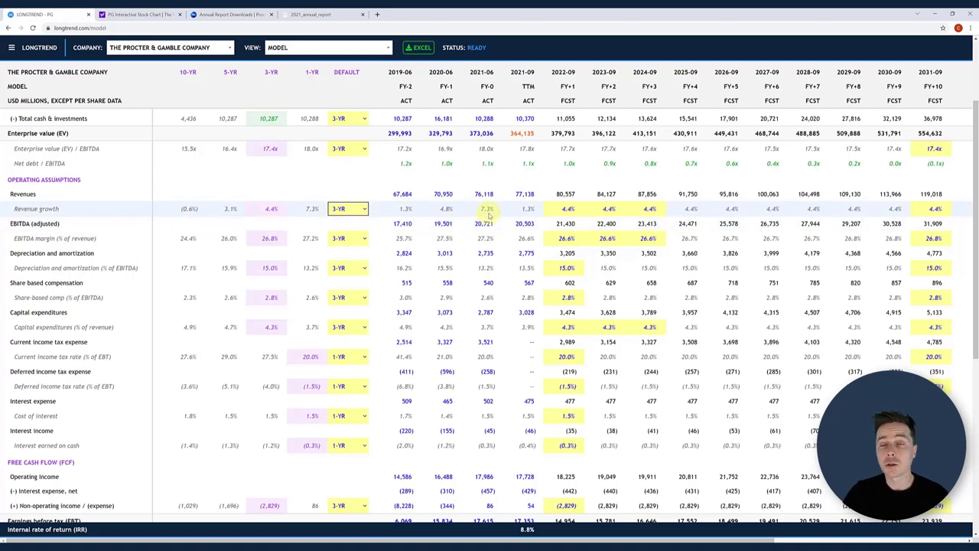
click(570, 208)
click(647, 207)
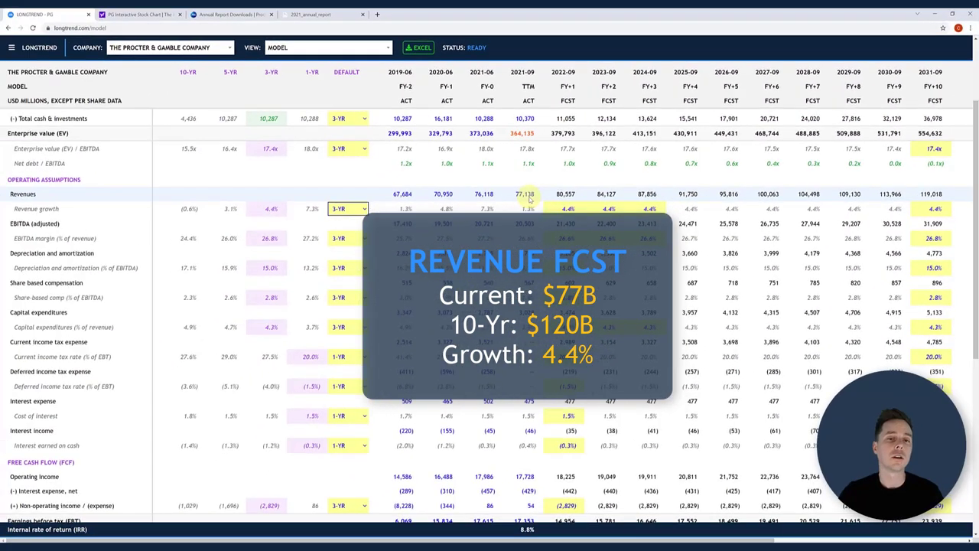
scroll(280, 193, down, 1)
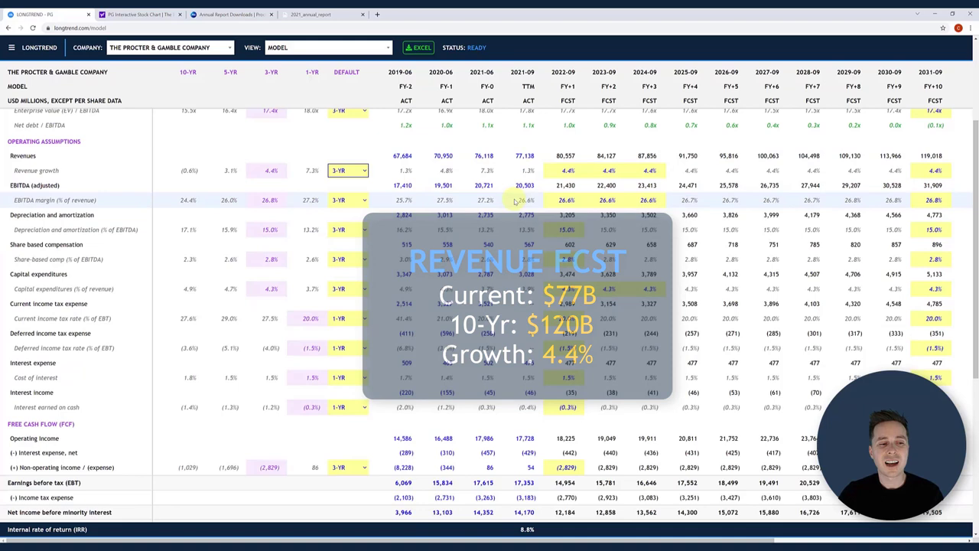
click(270, 200)
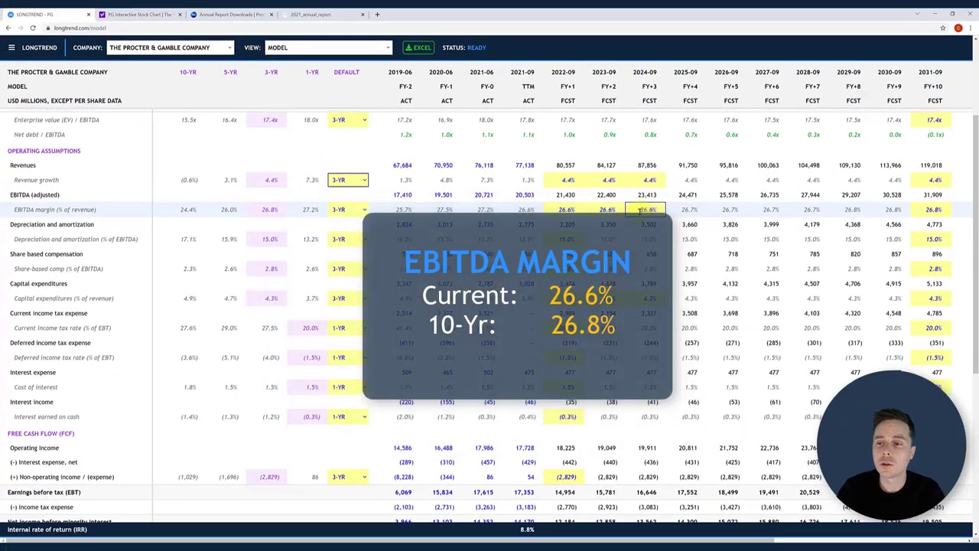
click(926, 209)
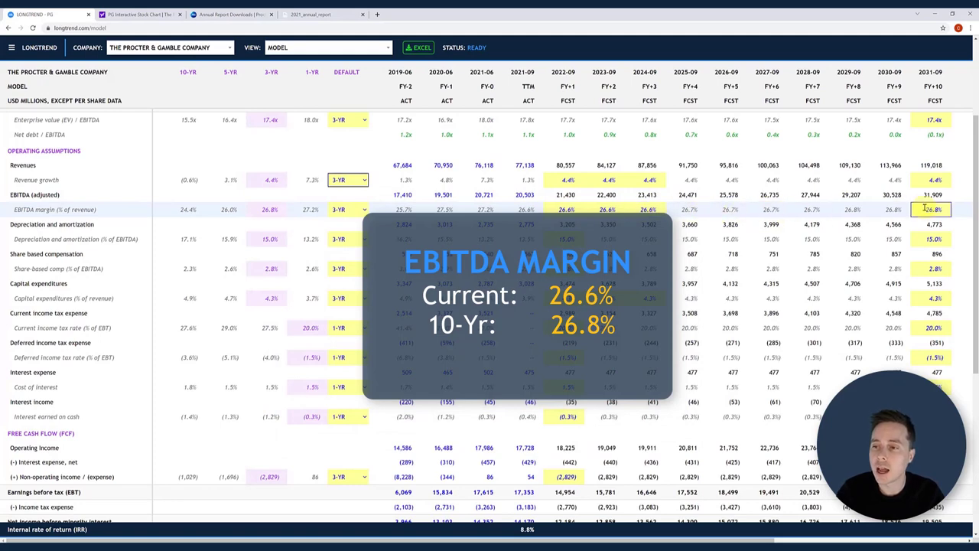
click(280, 208)
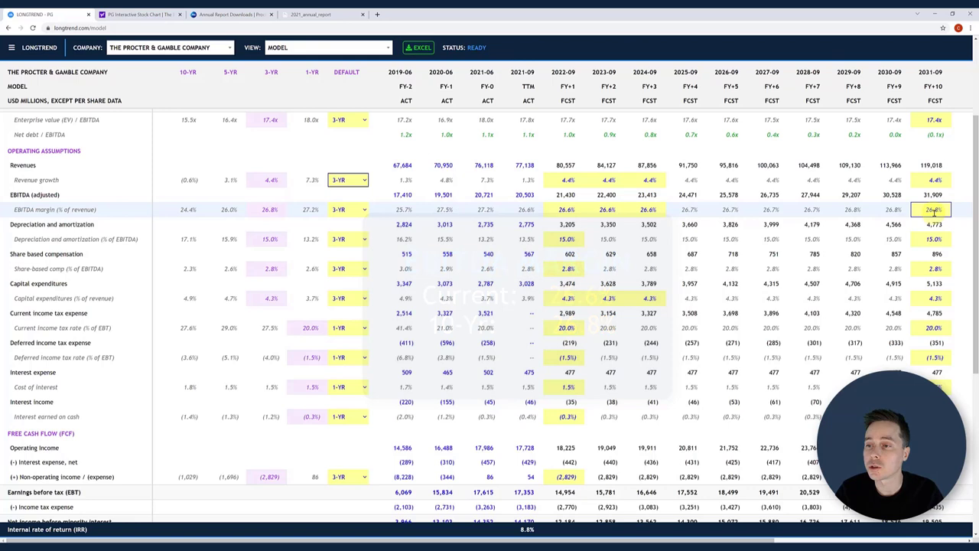
scroll(795, 262, down, 1)
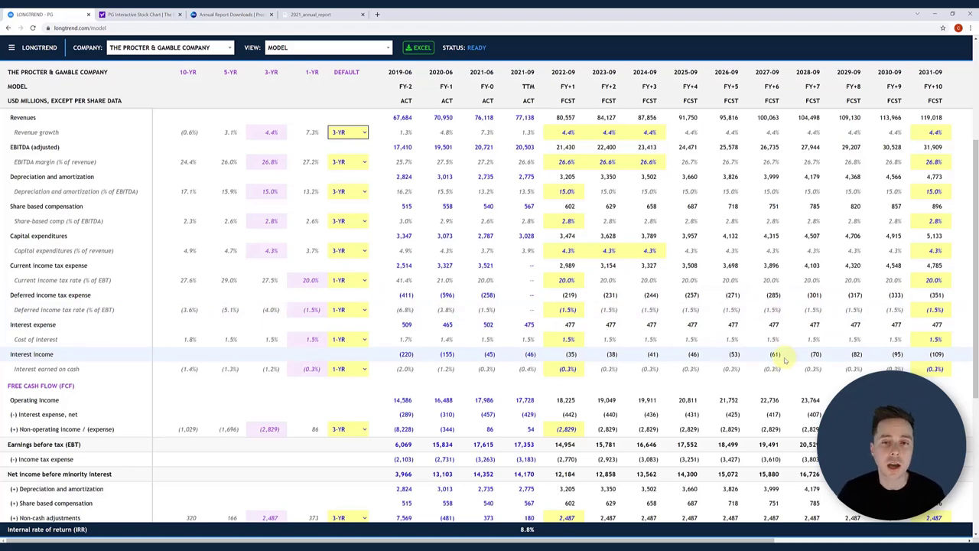
scroll(784, 359, down, 4)
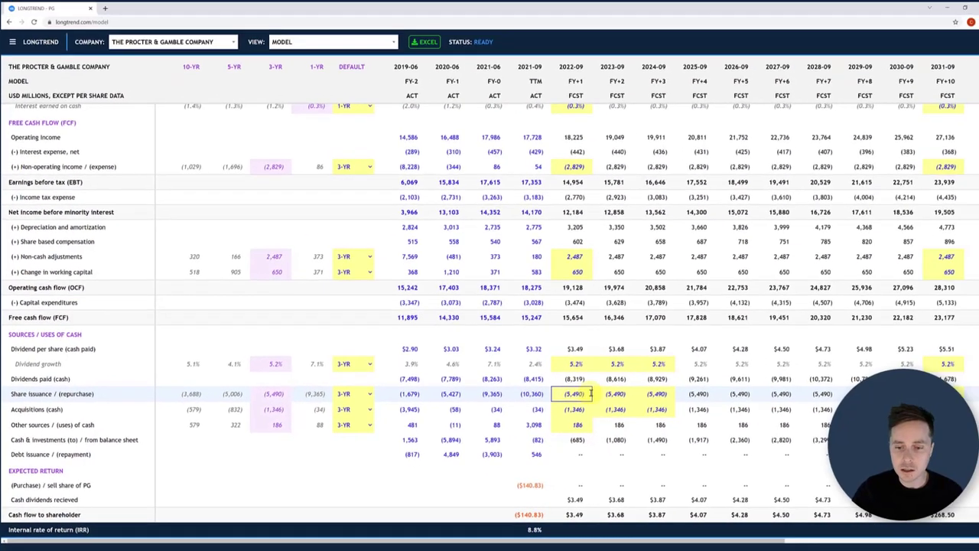
click(646, 395)
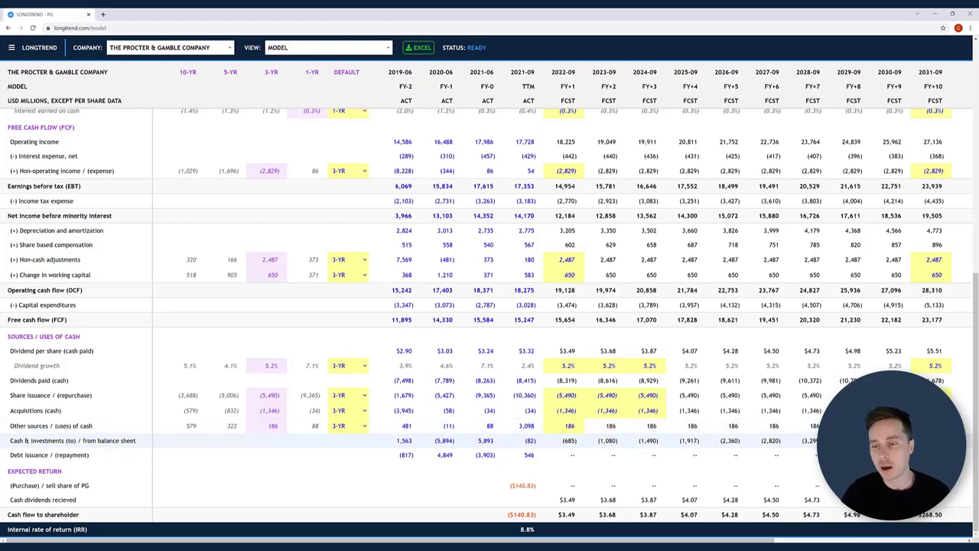
scroll(490, 315, up, 10)
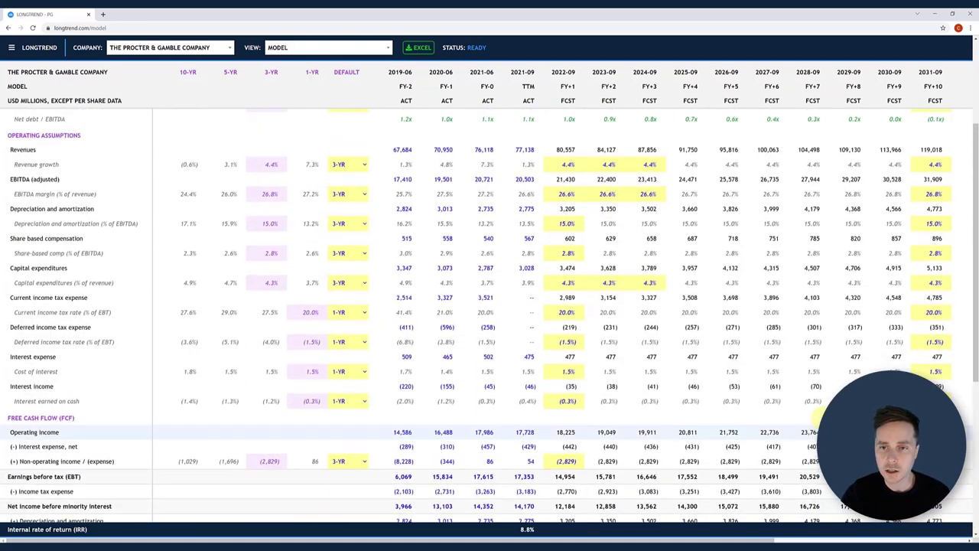
scroll(559, 250, up, 1)
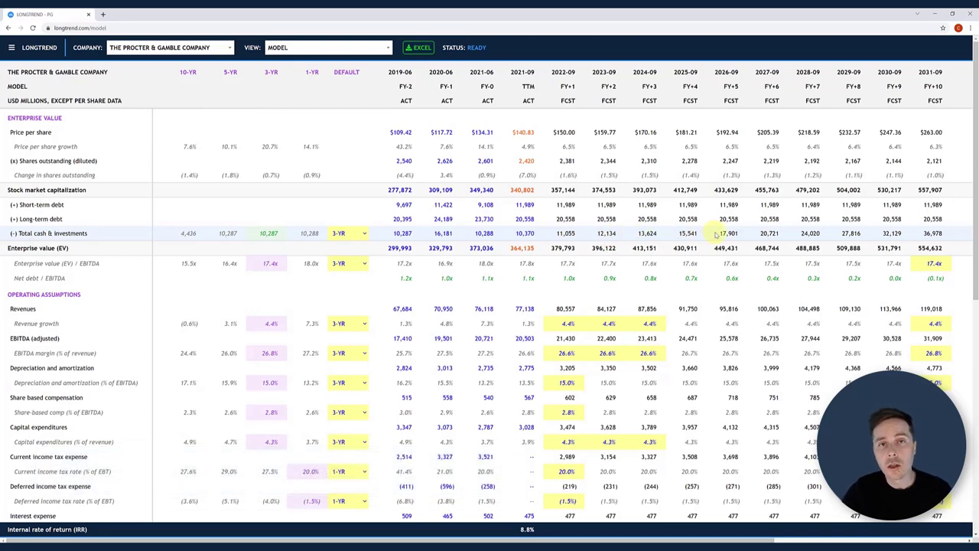
scroll(722, 329, down, 1)
scroll(722, 329, down, 10)
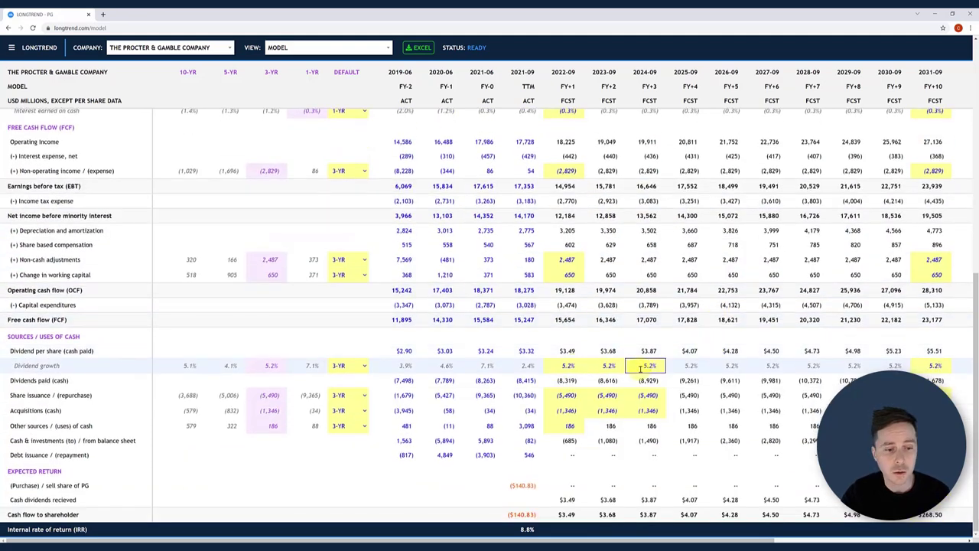
click(278, 367)
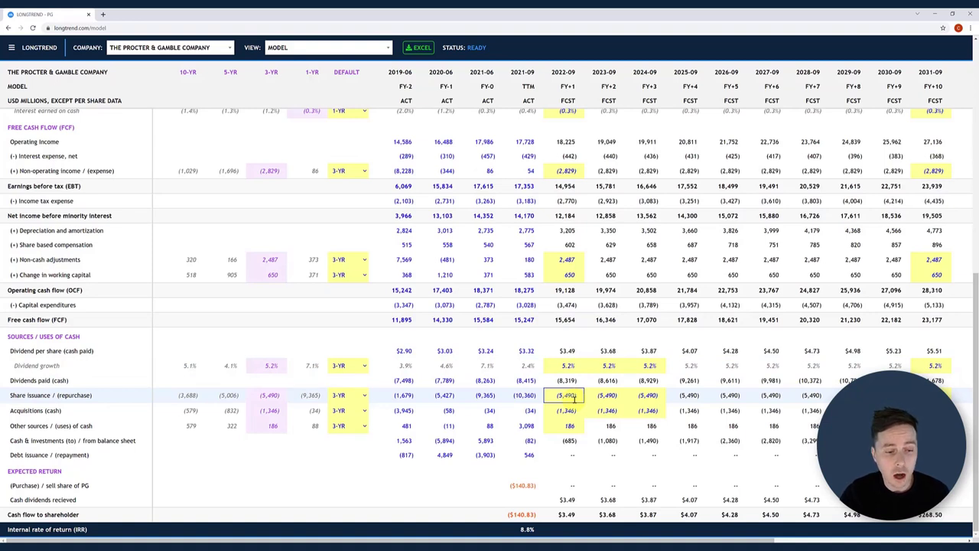
click(262, 397)
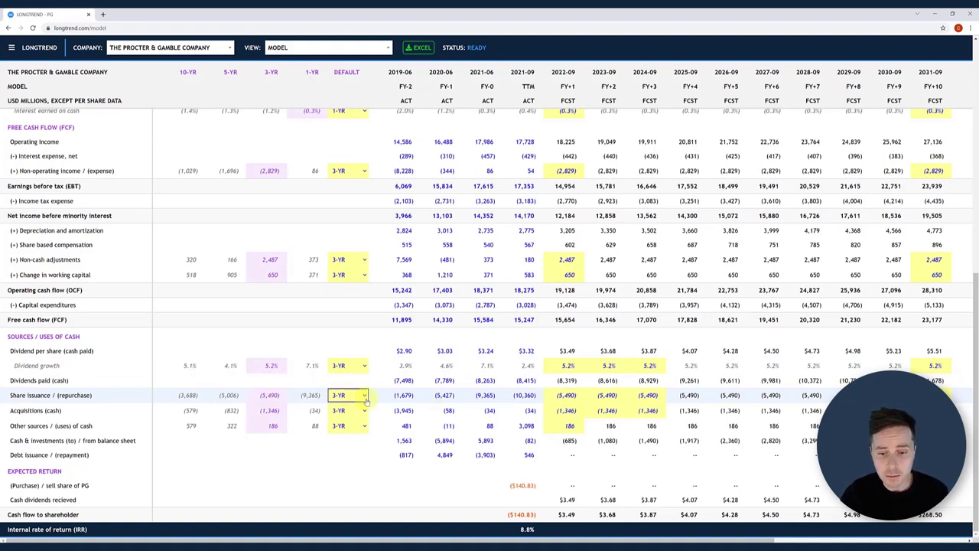
click(267, 423)
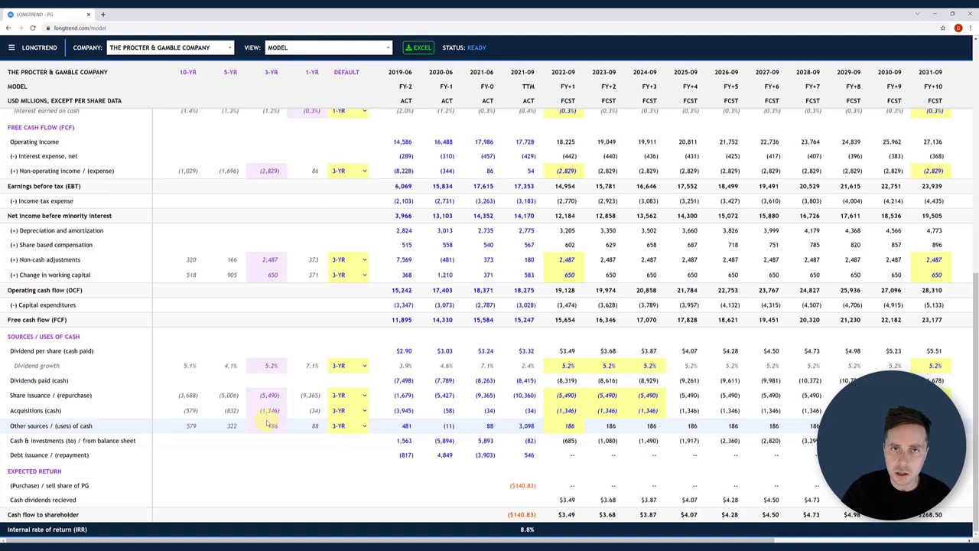
click(686, 442)
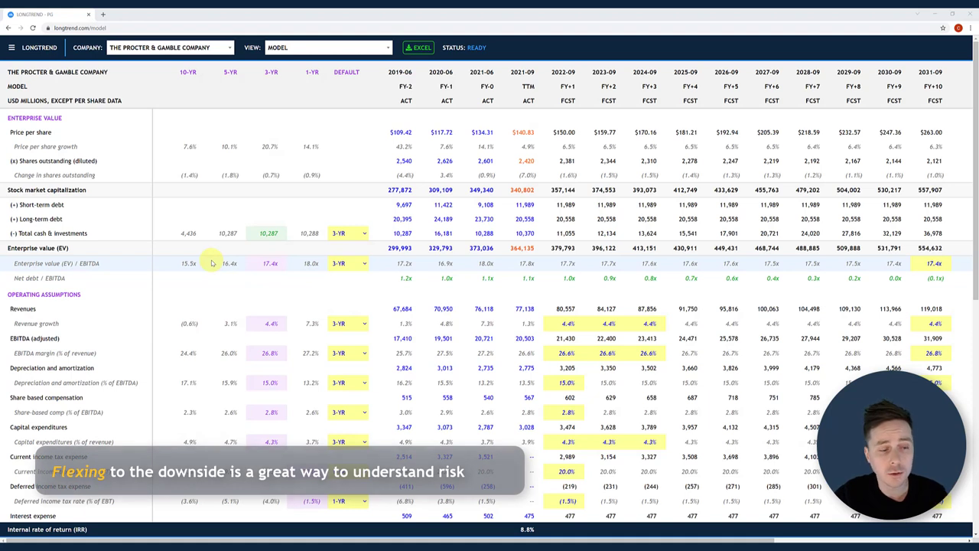
- Base the EV/EBITDA multiple on its 10-year average (15.5x) and set every forecast revenue growth cell to 0%
click(351, 265)
click(343, 274)
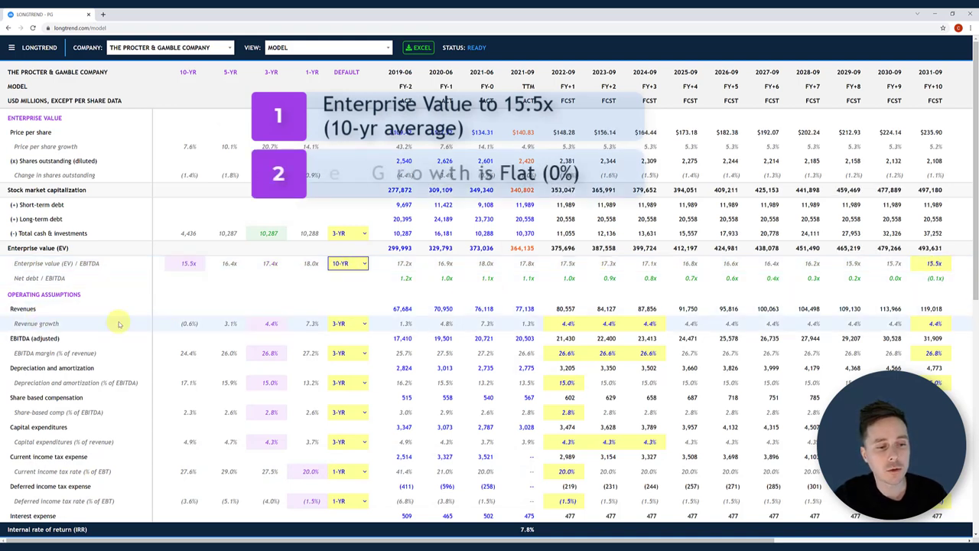
double_click(561, 324)
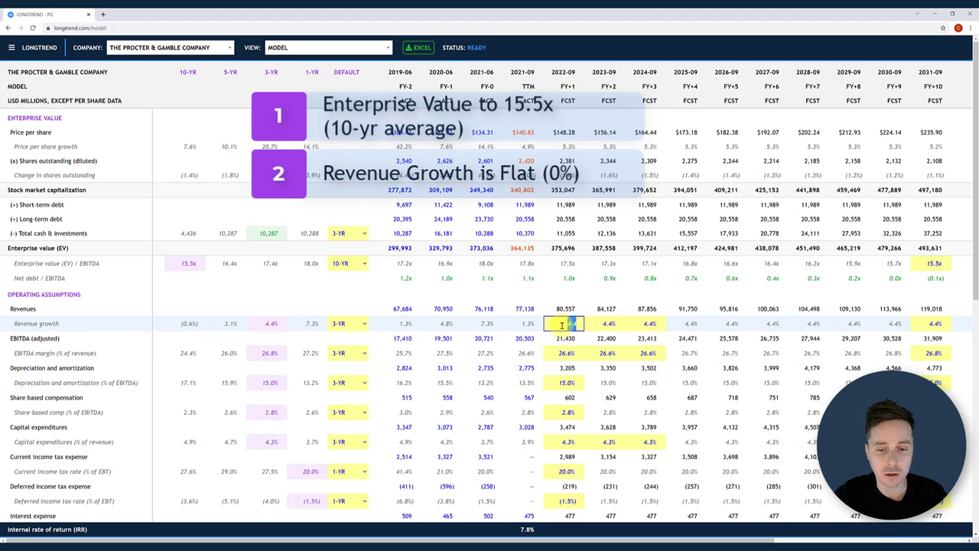
text(0)
key(Tab)
text(0)
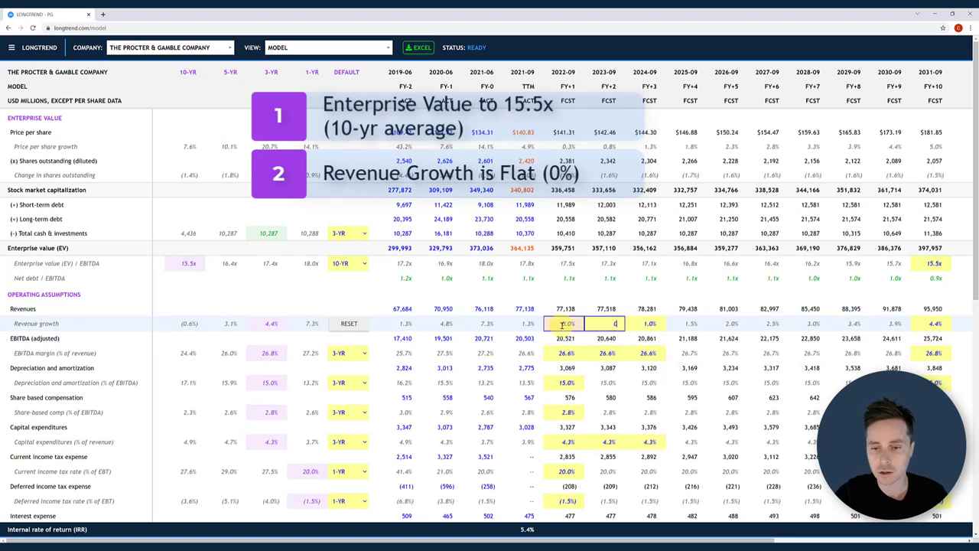
key(Tab)
text(0)
key(Tab)
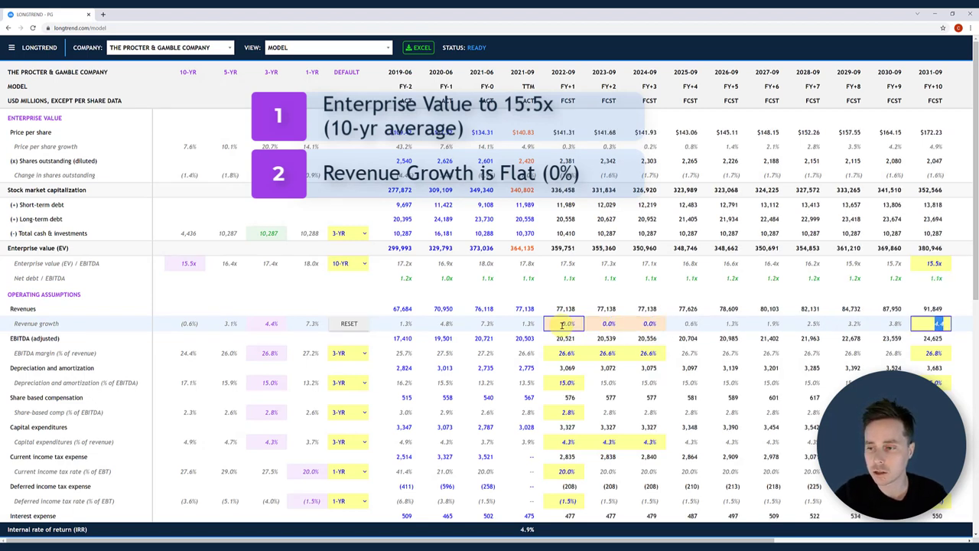
text(0)
key(Tab)
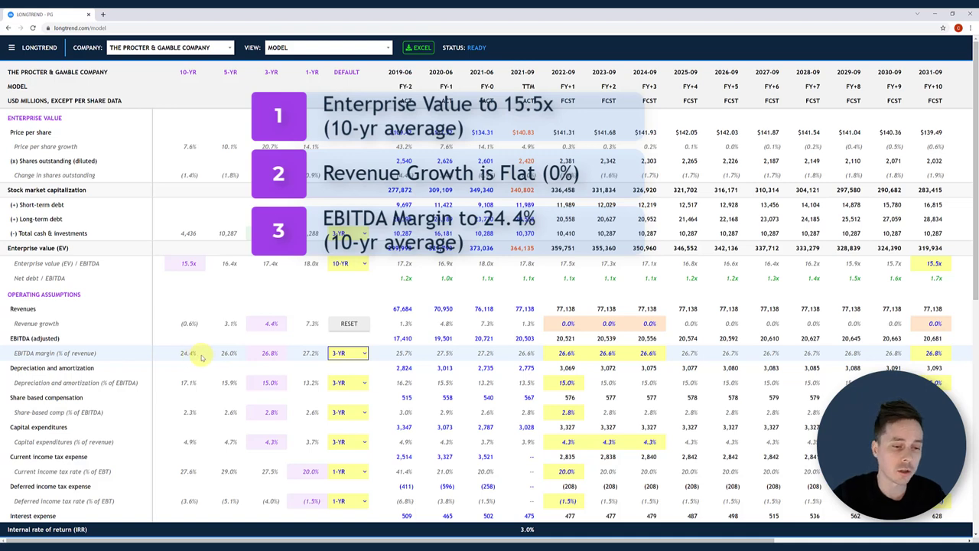
- Switch the EBITDA margin default from 3-YR to the 10-YR average of 24.4%
click(342, 354)
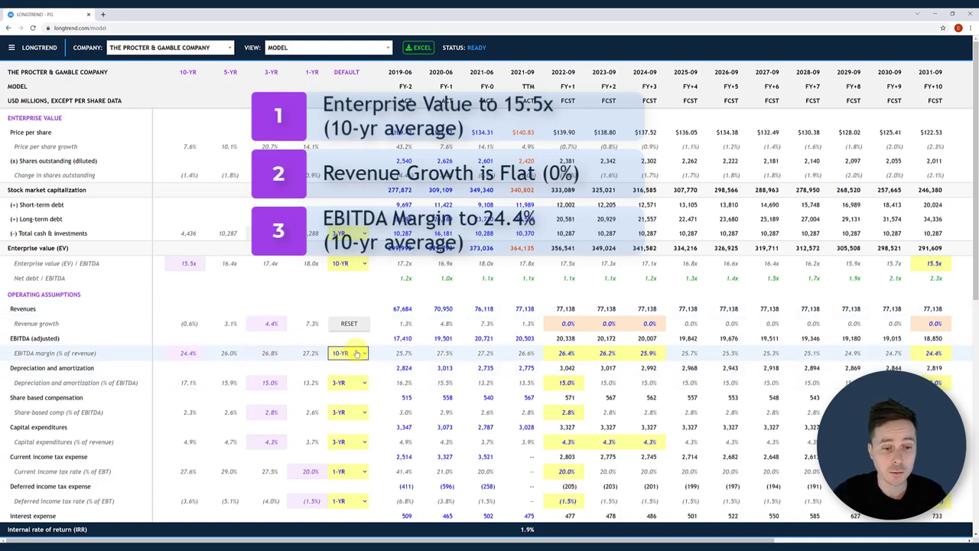
click(343, 367)
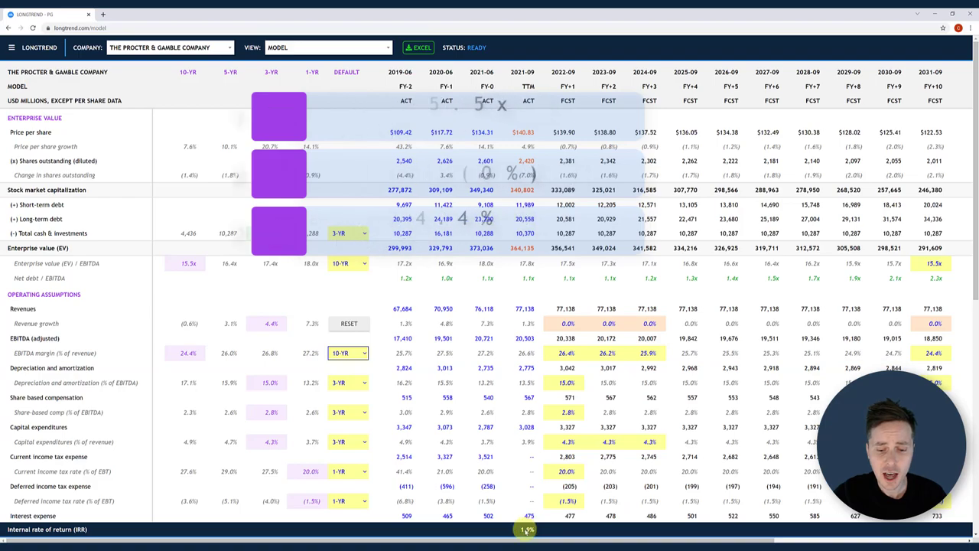